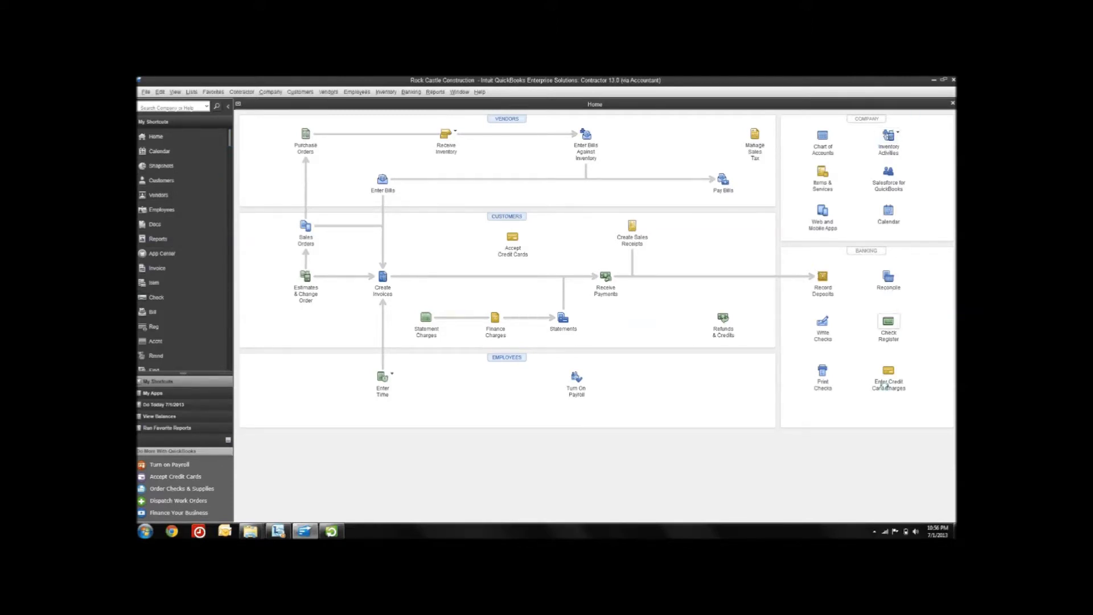
Step: View the account balances, and return to the list of shortcuts
click(822, 277)
click(185, 416)
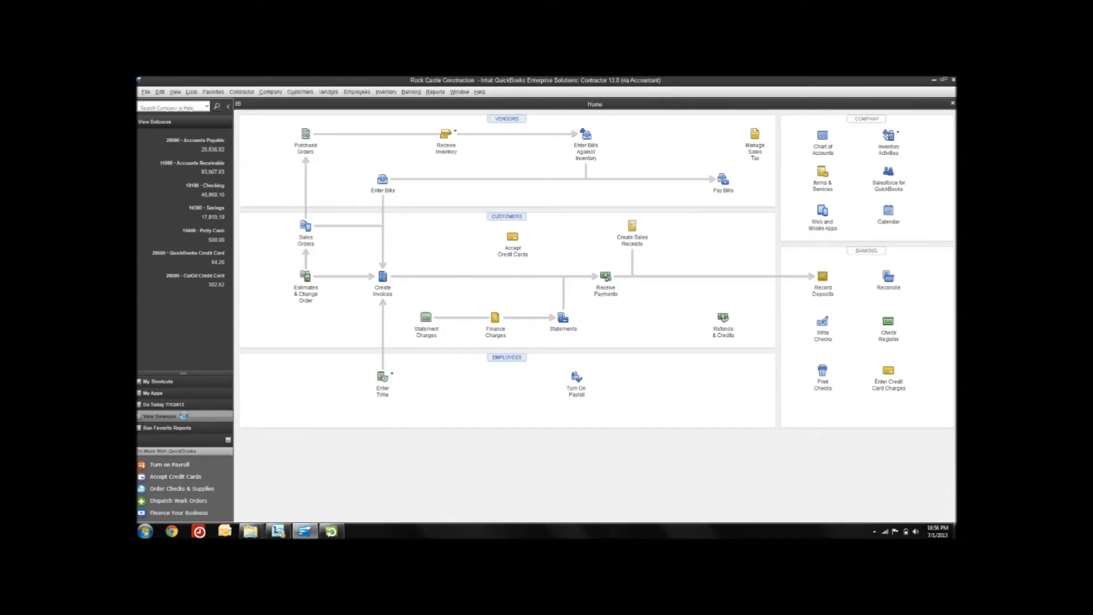
click(172, 382)
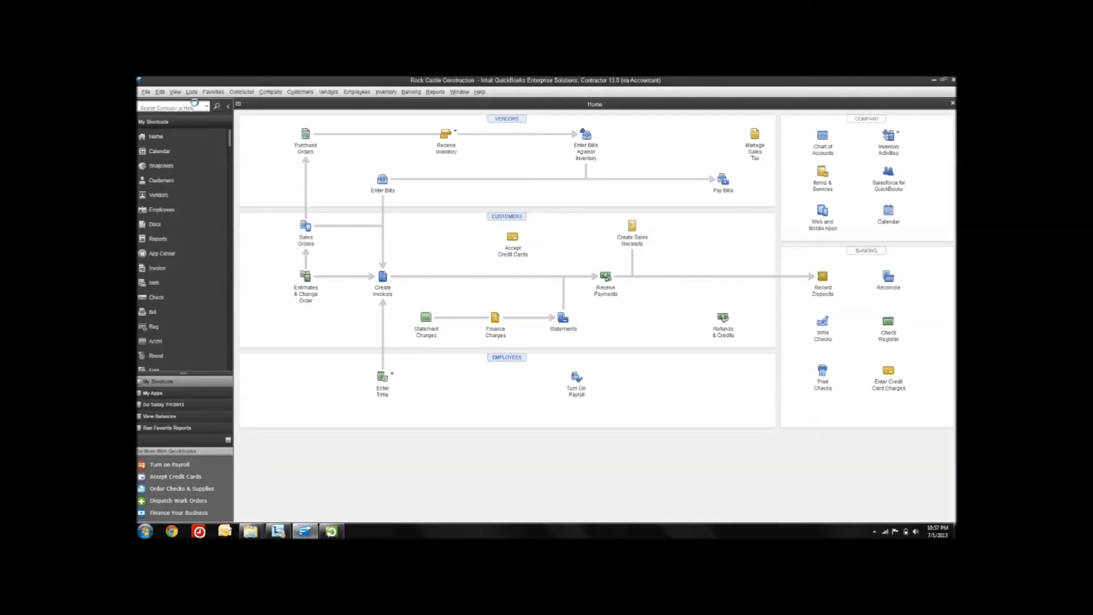
Step: Hide the icon bar
click(176, 93)
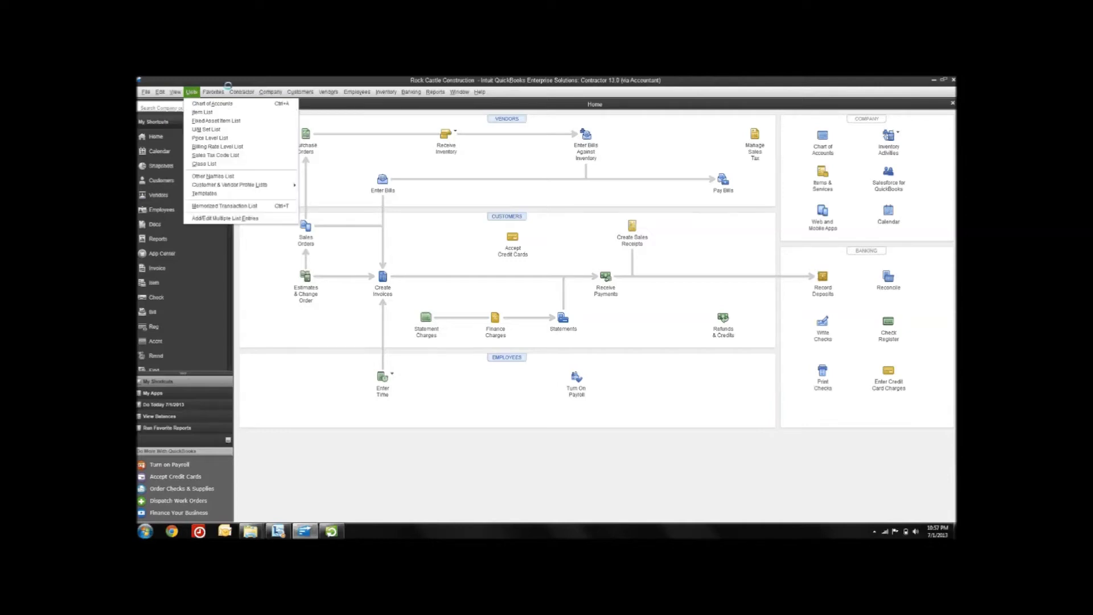
mouse_move(211, 93)
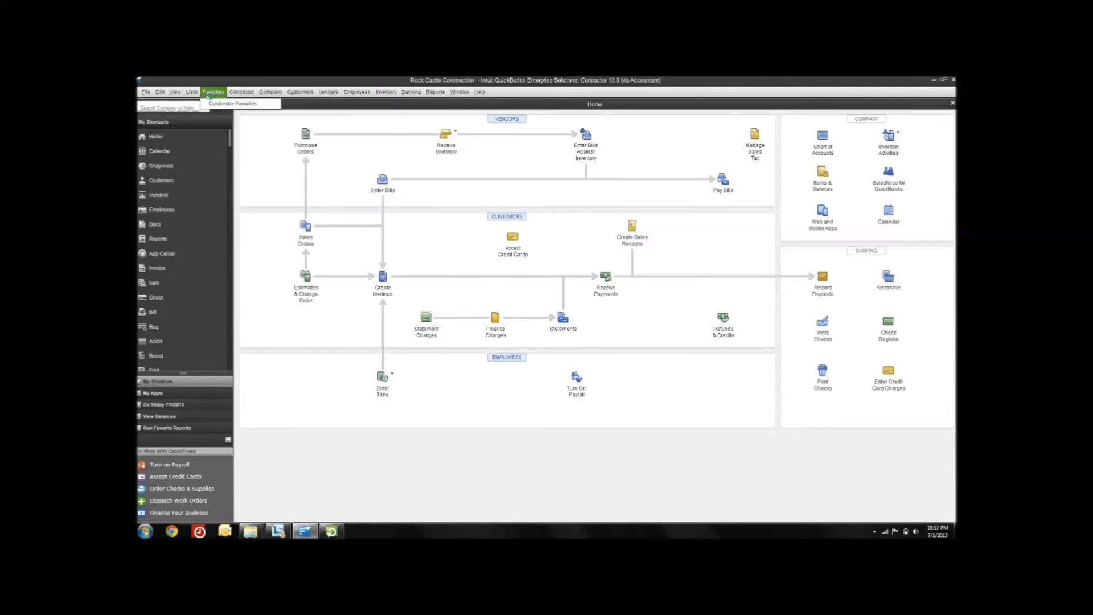
mouse_move(175, 92)
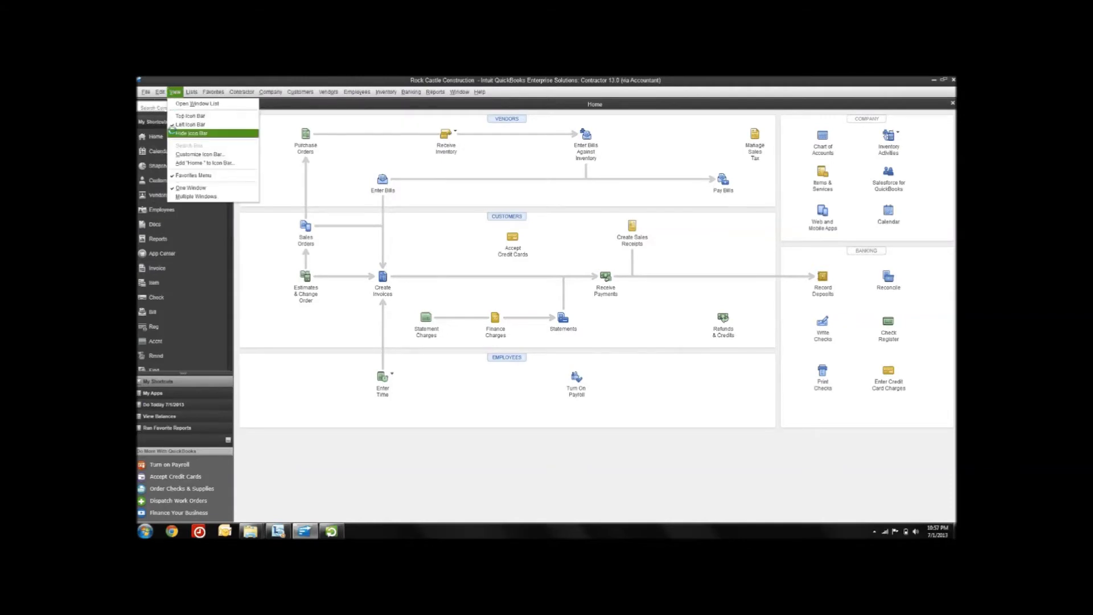
click(191, 133)
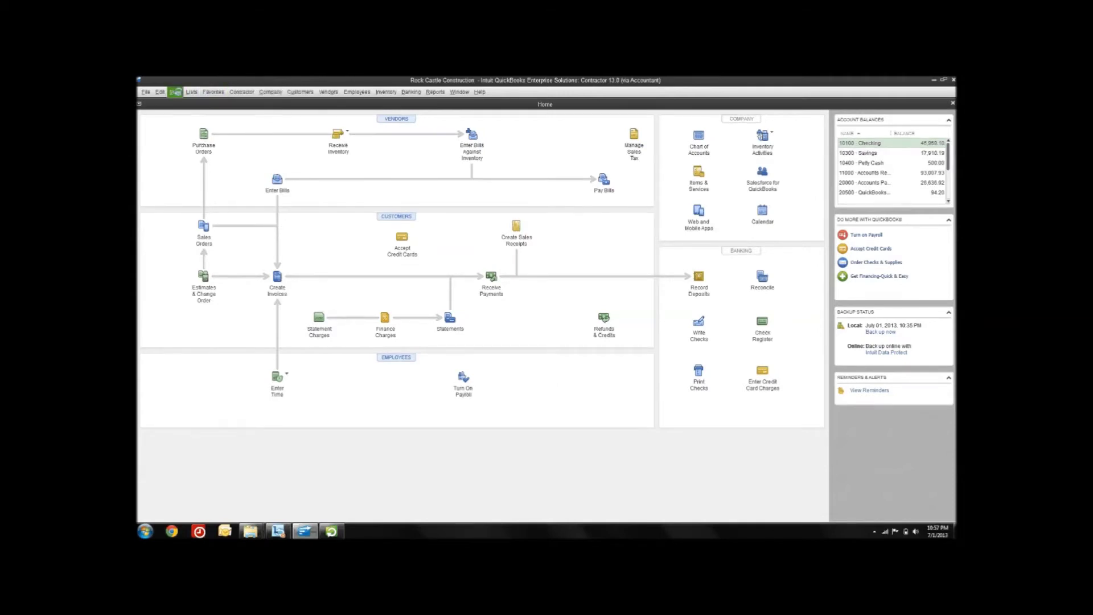
Step: Display the icon bar along the top of the workspace
click(175, 91)
click(171, 111)
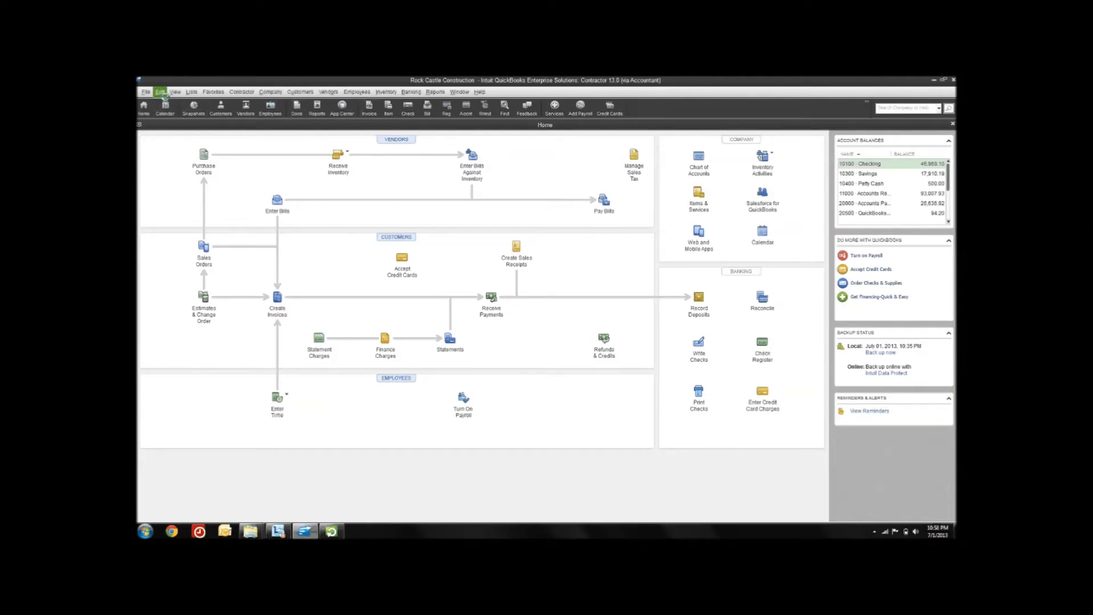
click(171, 114)
Step: In the personal Desktop View preferences, enable colored icons with a light background on the Top Icon Bar
click(160, 91)
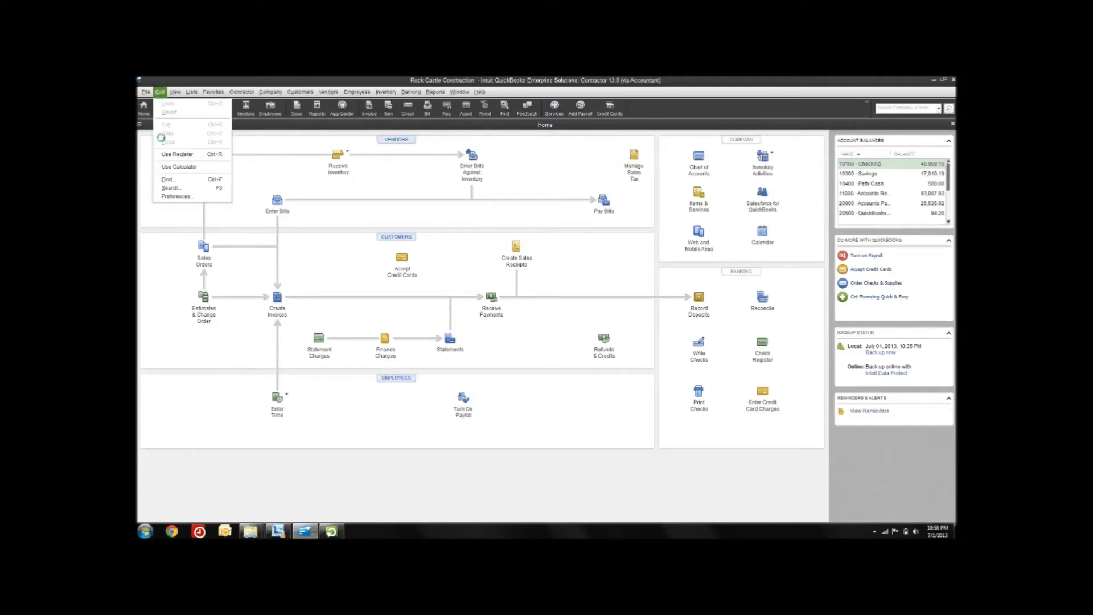
click(170, 196)
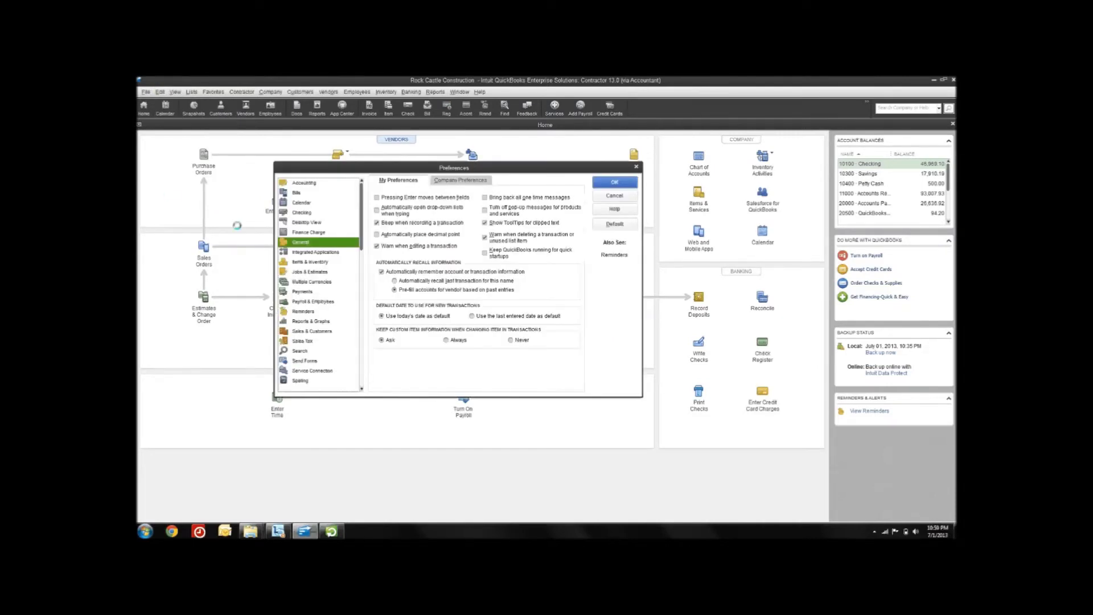
click(299, 223)
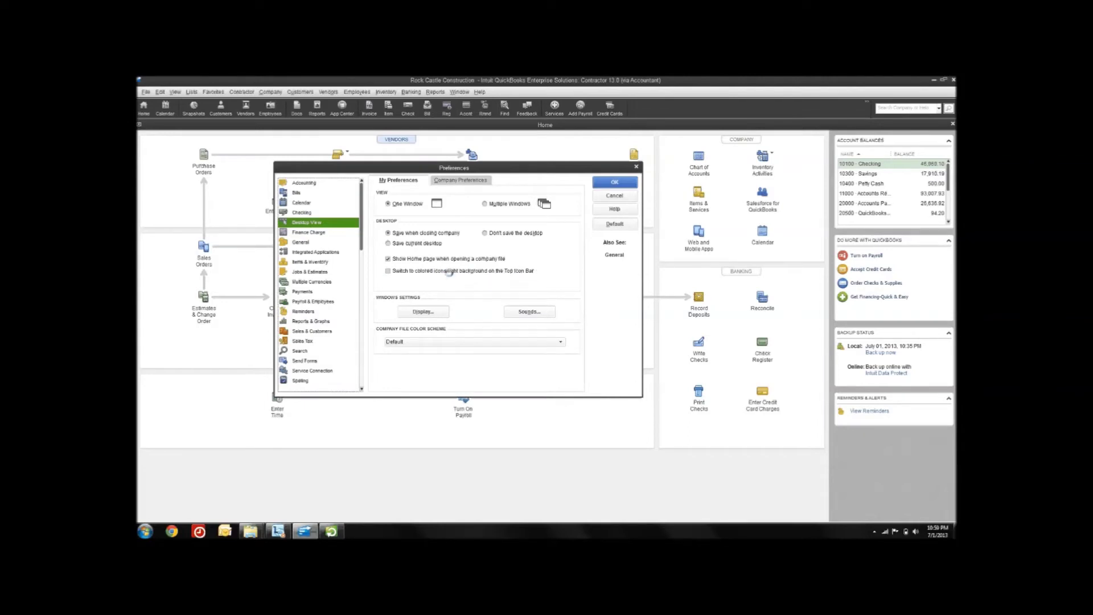
click(412, 272)
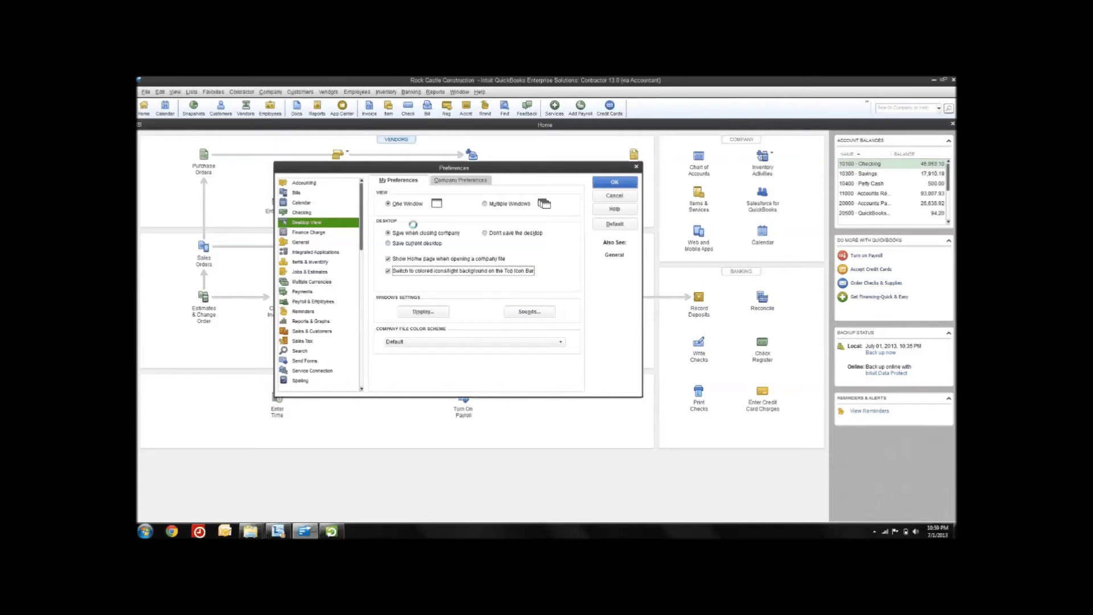
Step: Set the company file color scheme to Blue-Medium and save the preferences
click(417, 342)
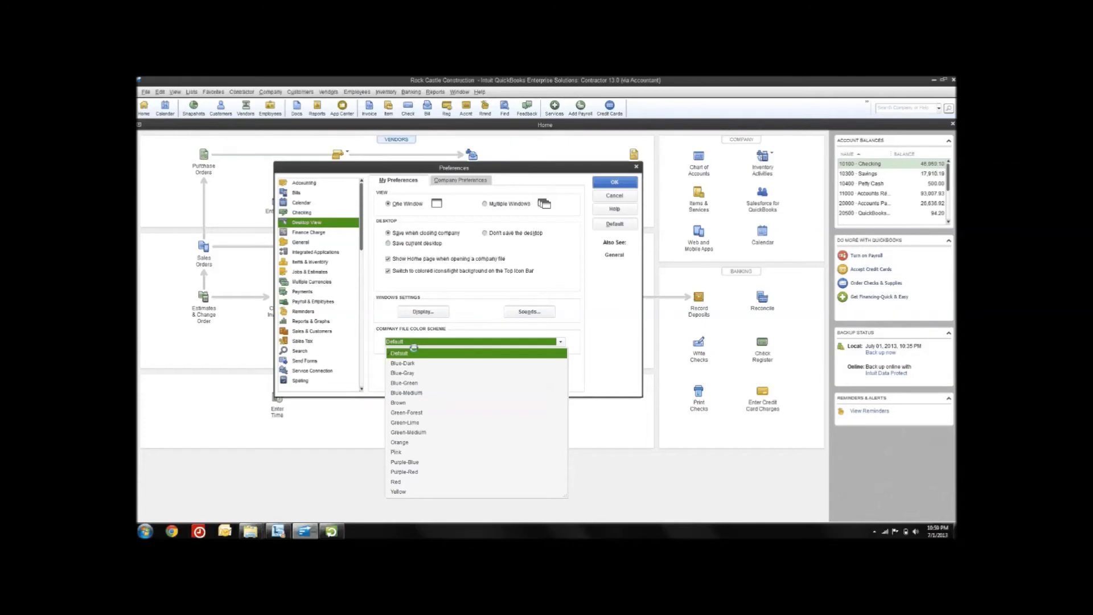
click(403, 393)
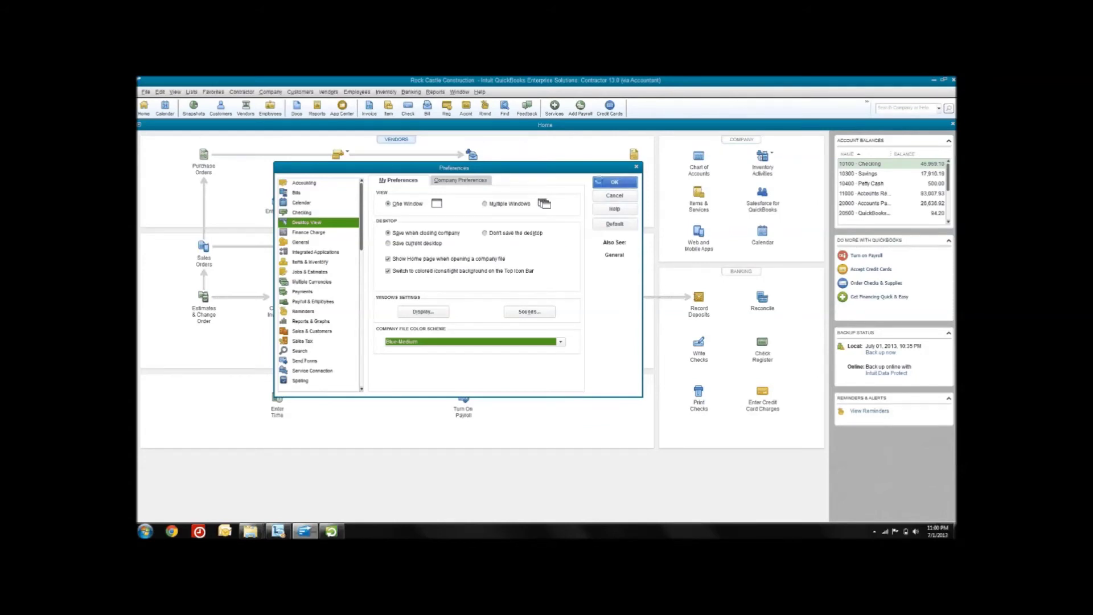
click(599, 180)
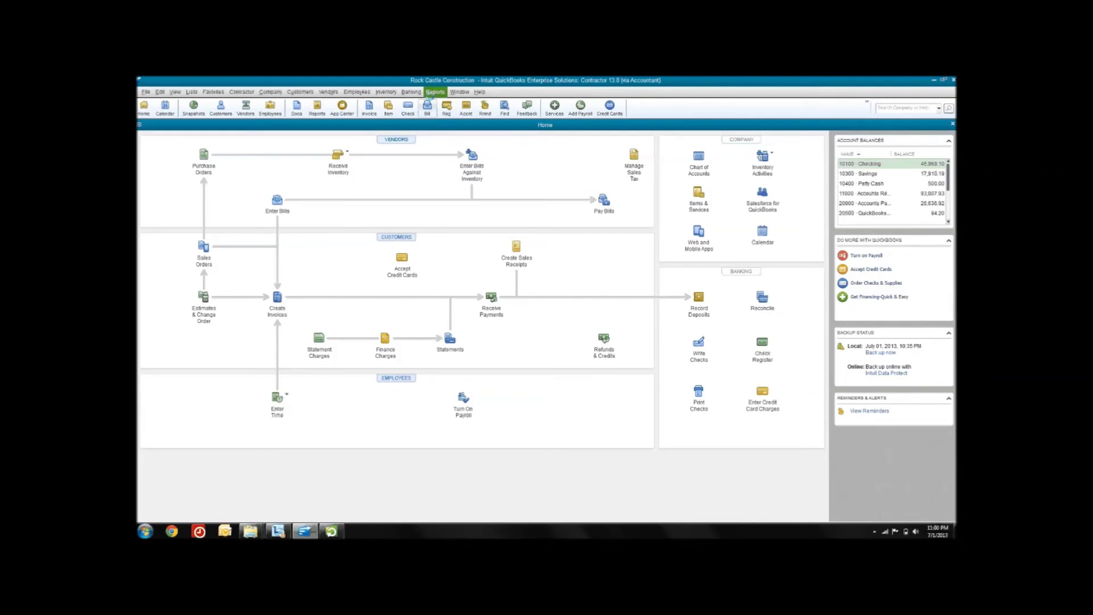
Step: Open a blank check form and the register of the Checking account
click(420, 93)
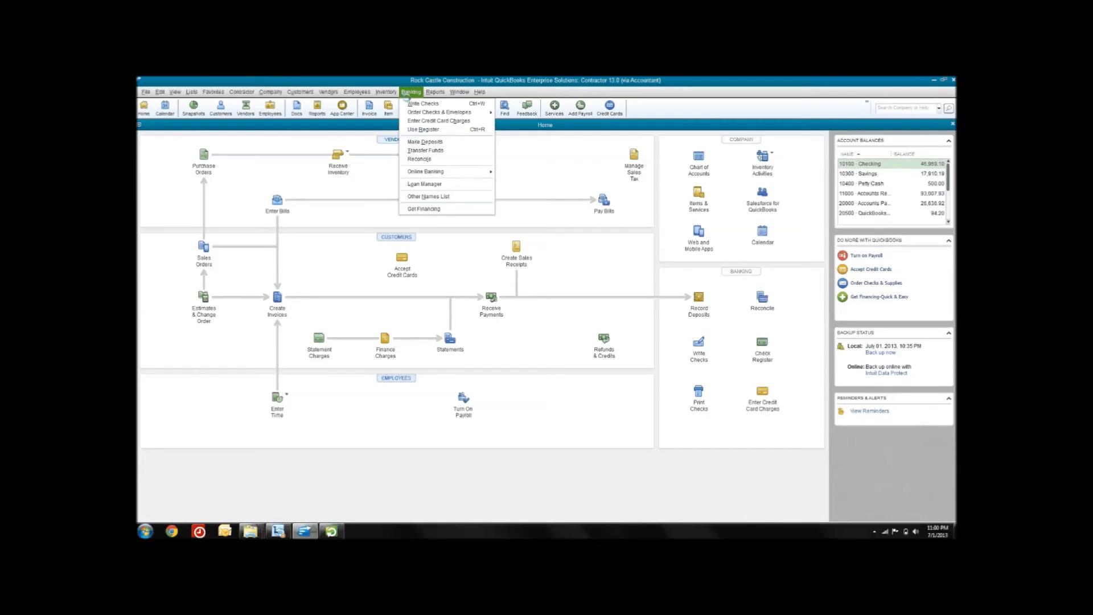
click(405, 103)
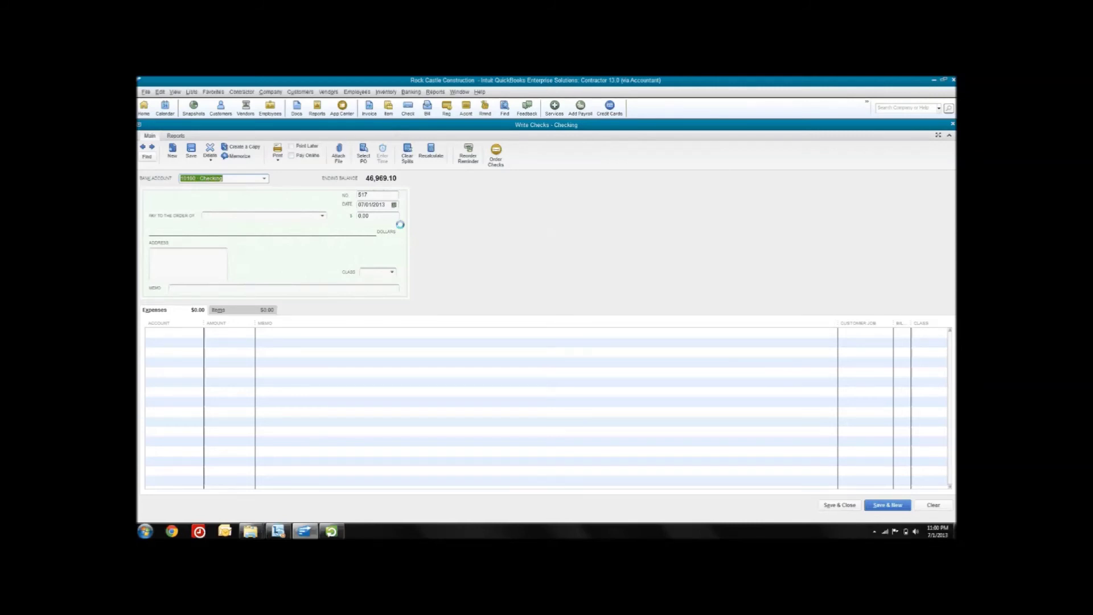
click(433, 92)
mouse_move(422, 91)
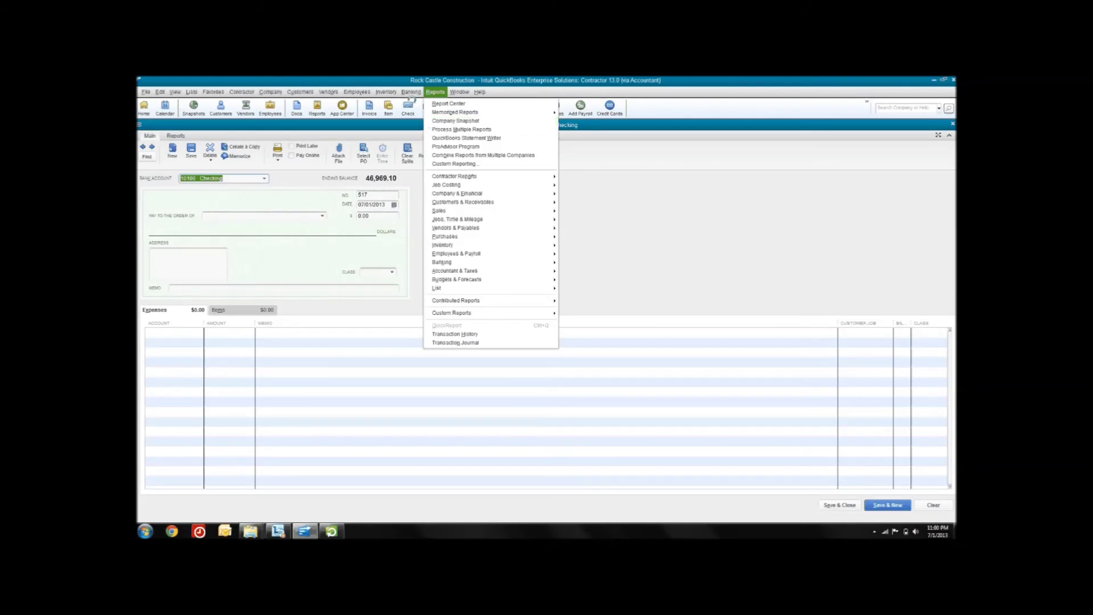
click(411, 129)
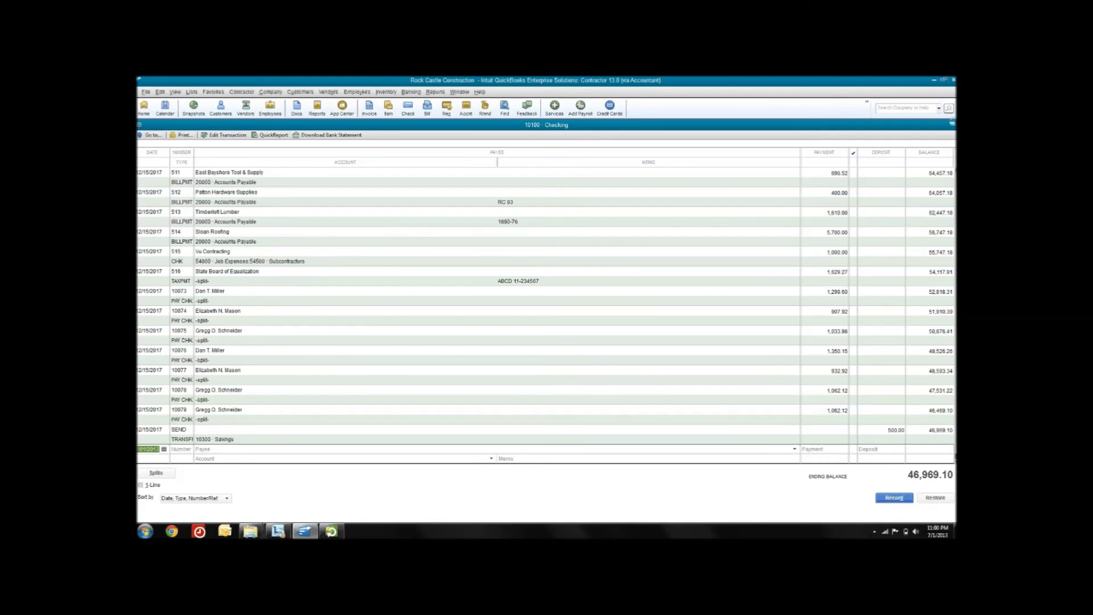
click(951, 123)
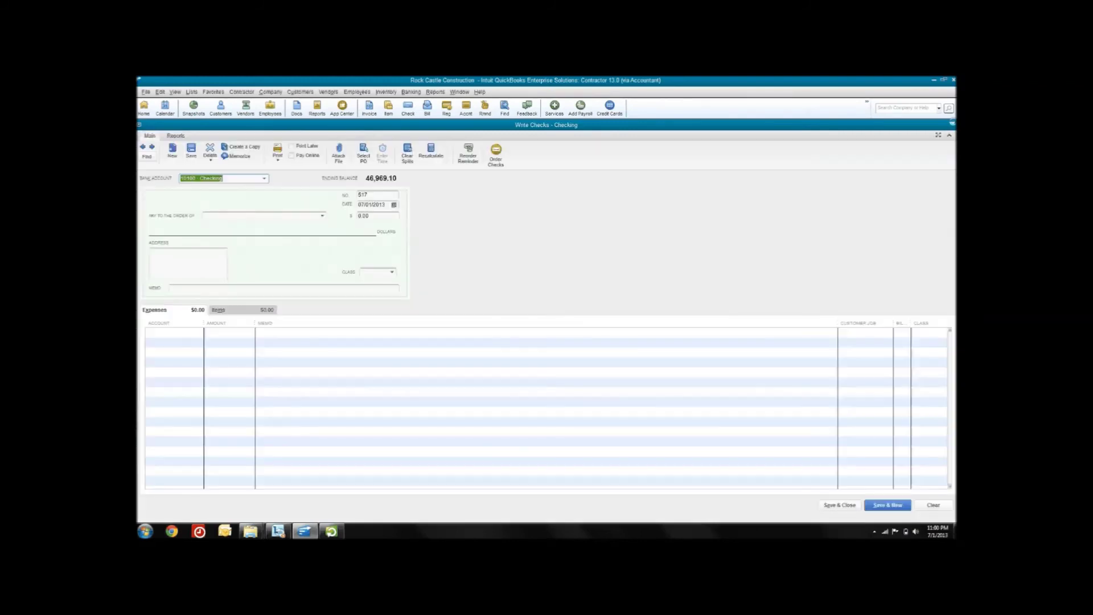
click(411, 92)
click(420, 130)
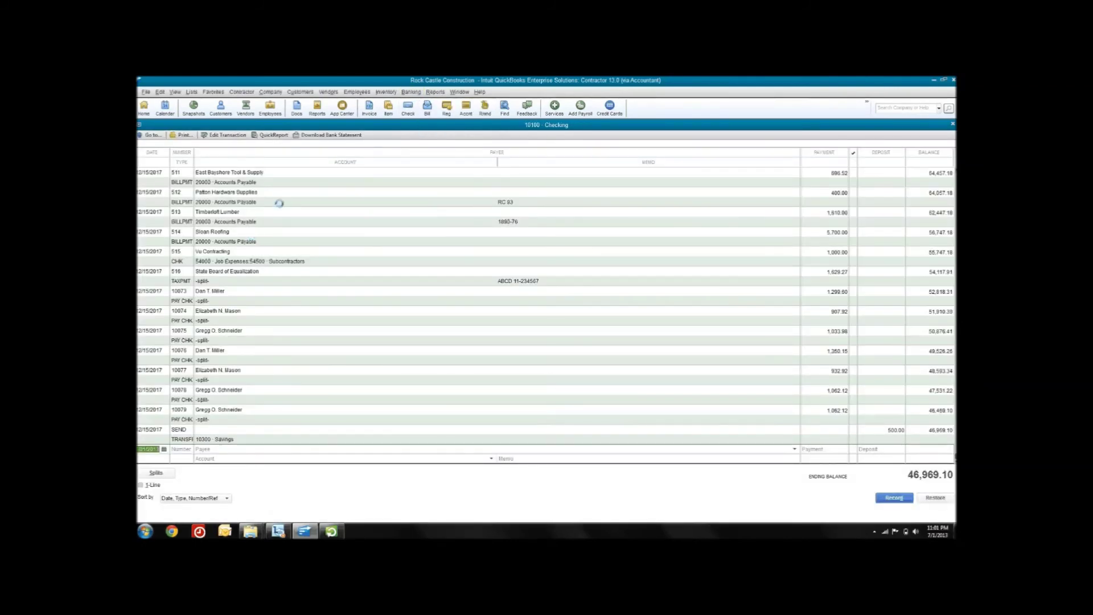
Step: Change the account color of the Checking register to dark blue
click(160, 92)
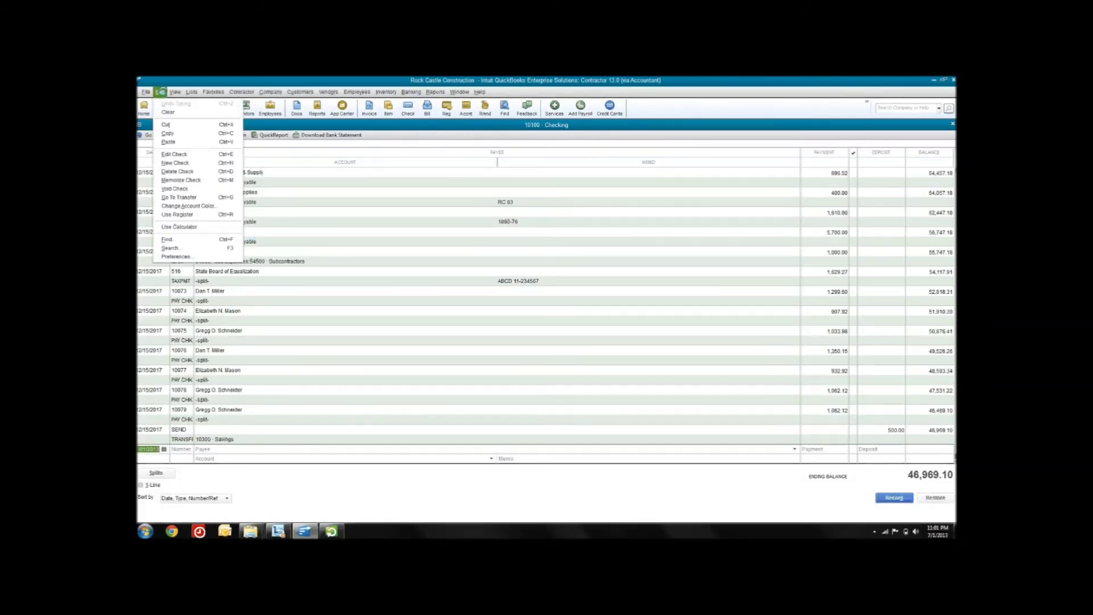
click(176, 206)
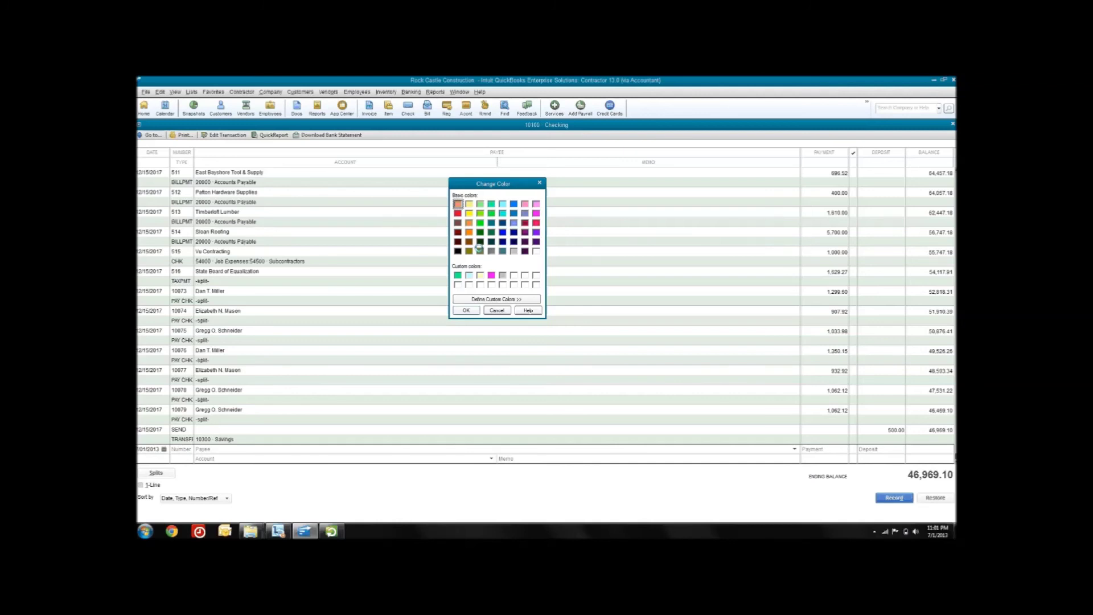
click(503, 222)
click(466, 310)
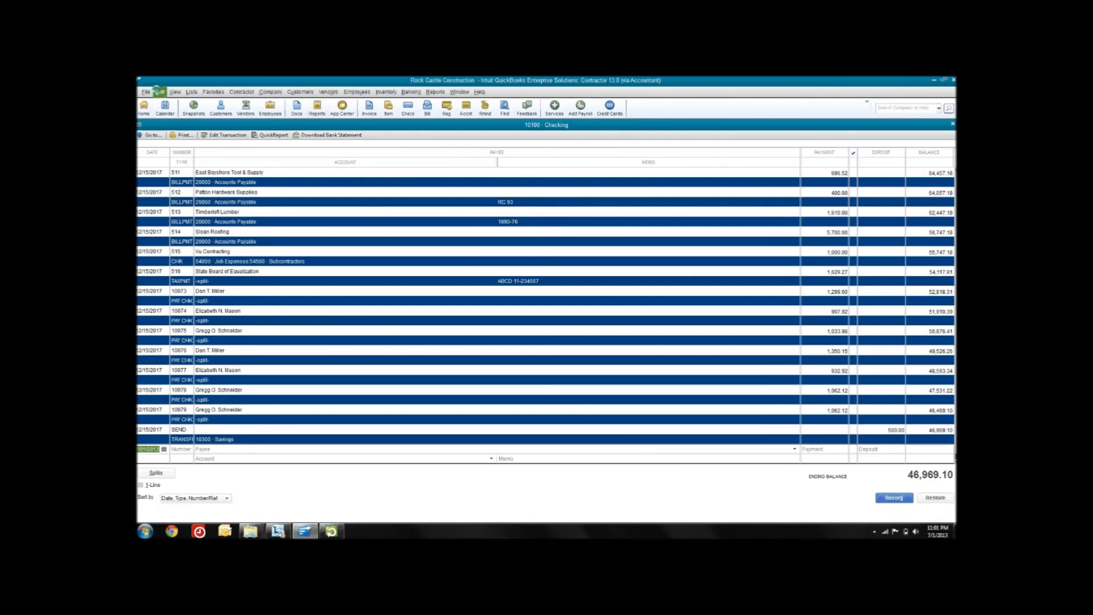
Step: Change the Checking account color to the light yellow custom color, and close the register and the check form
click(158, 91)
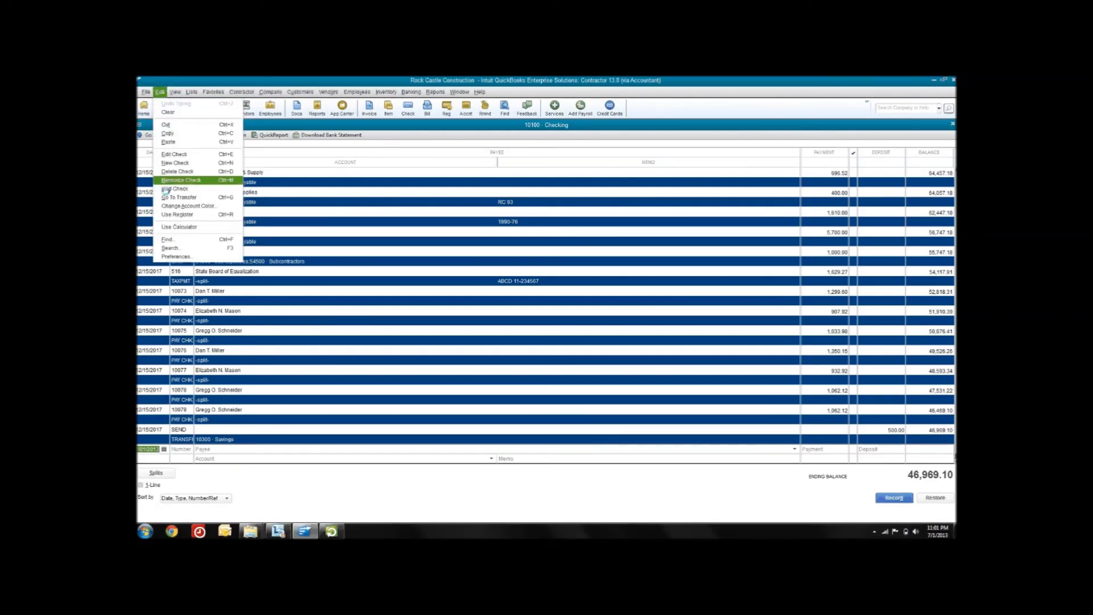
click(185, 205)
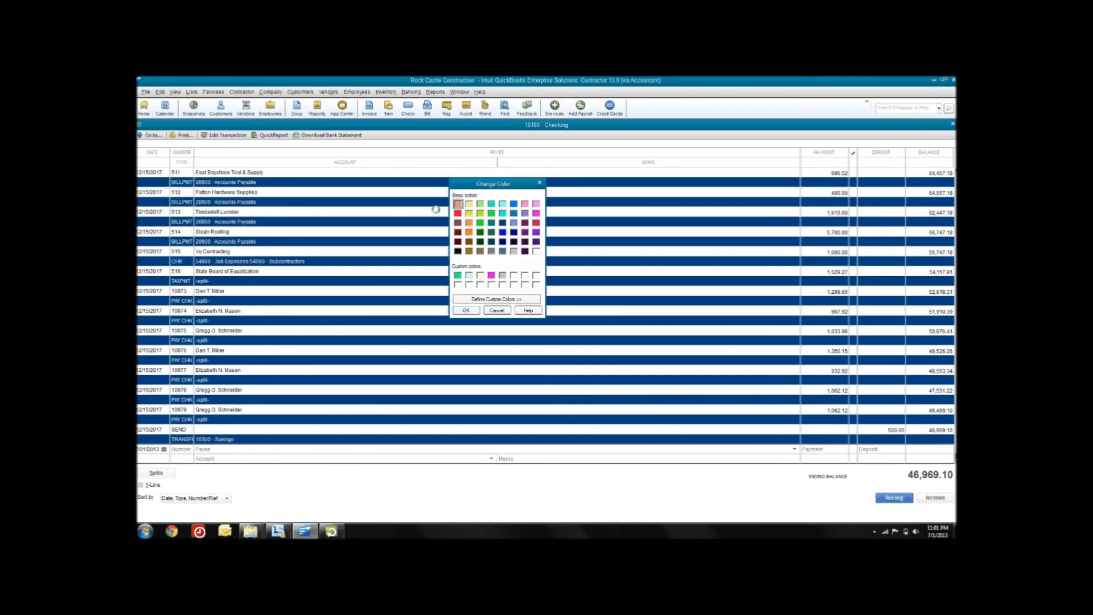
click(481, 275)
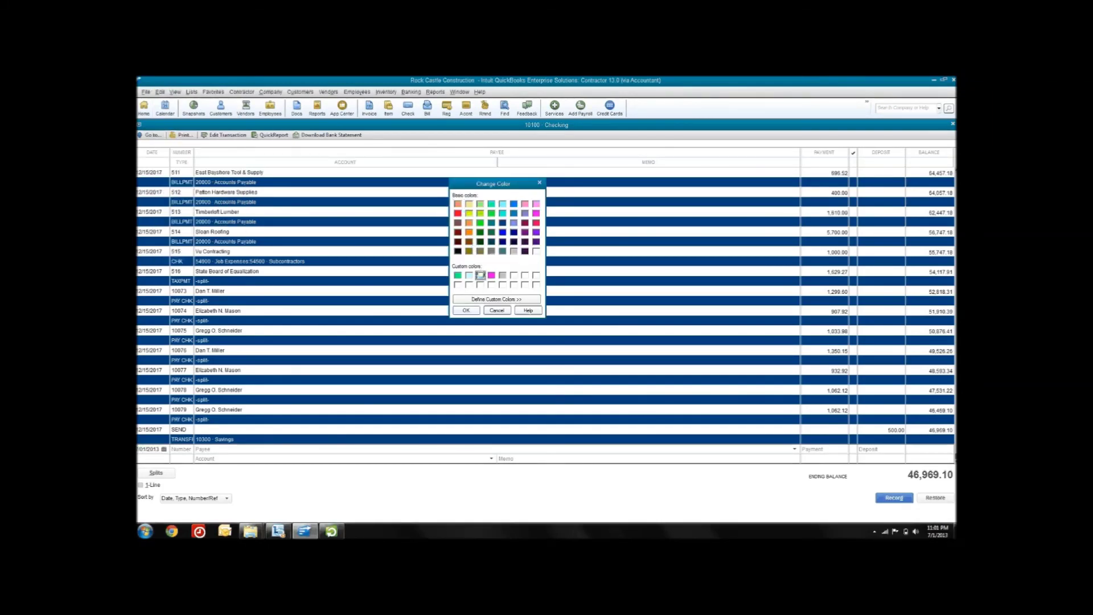
click(465, 311)
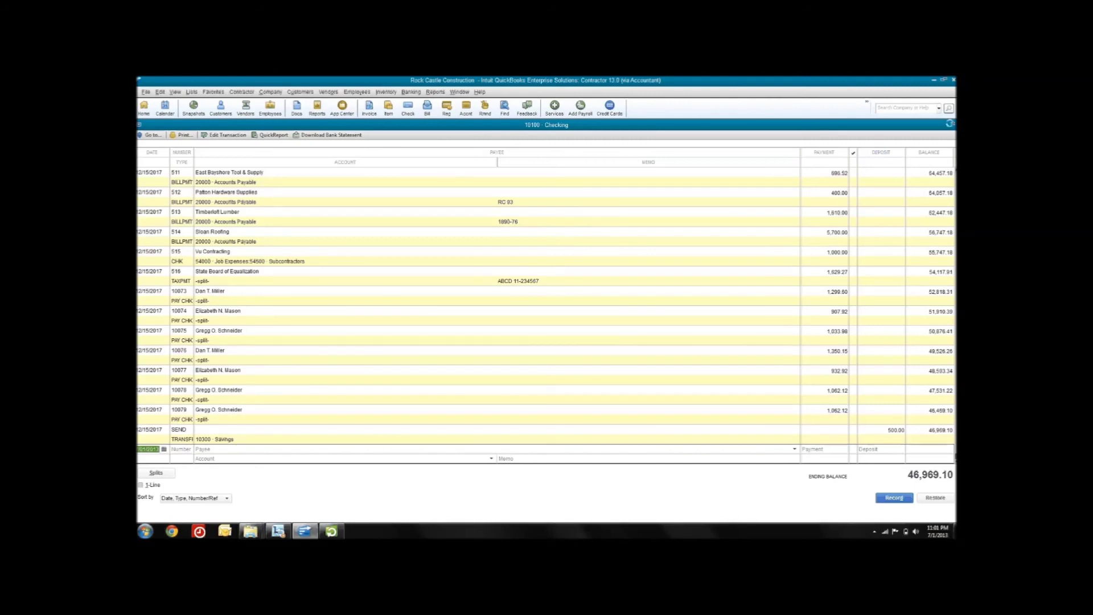
click(950, 124)
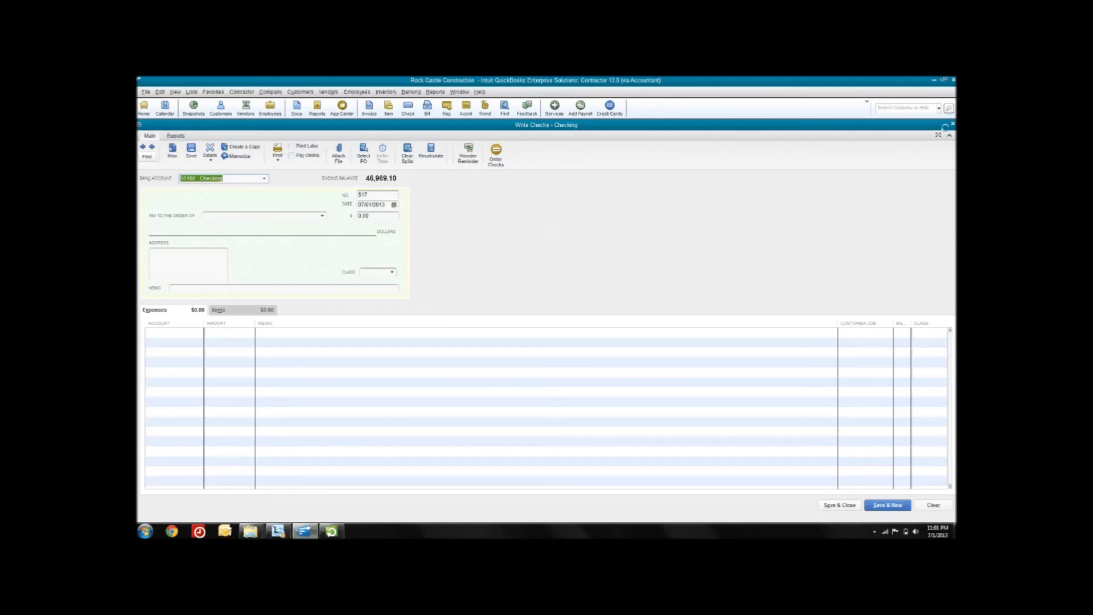
click(953, 125)
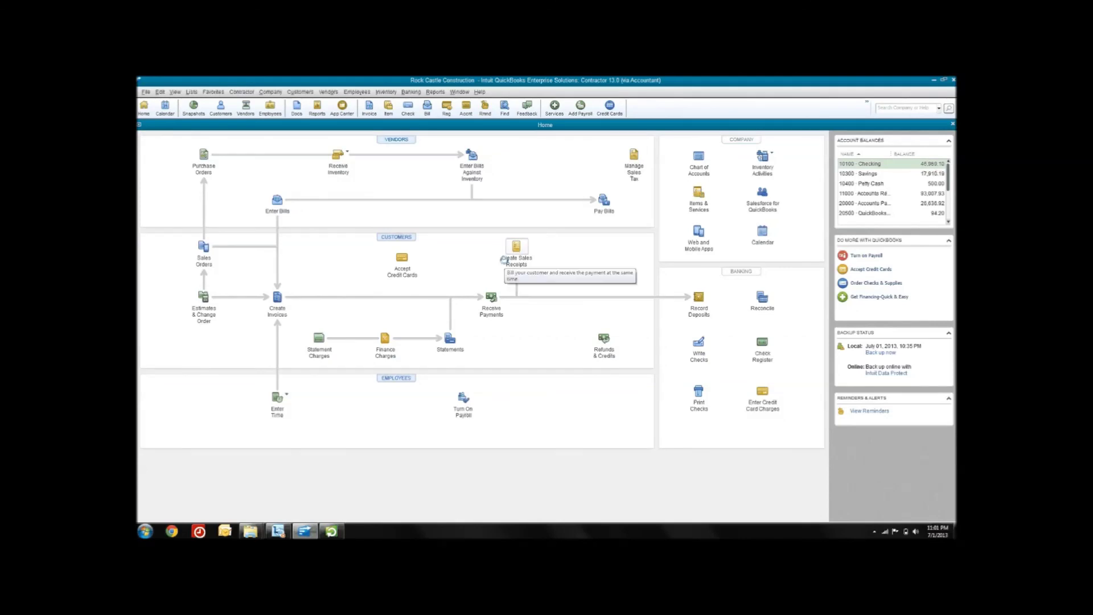